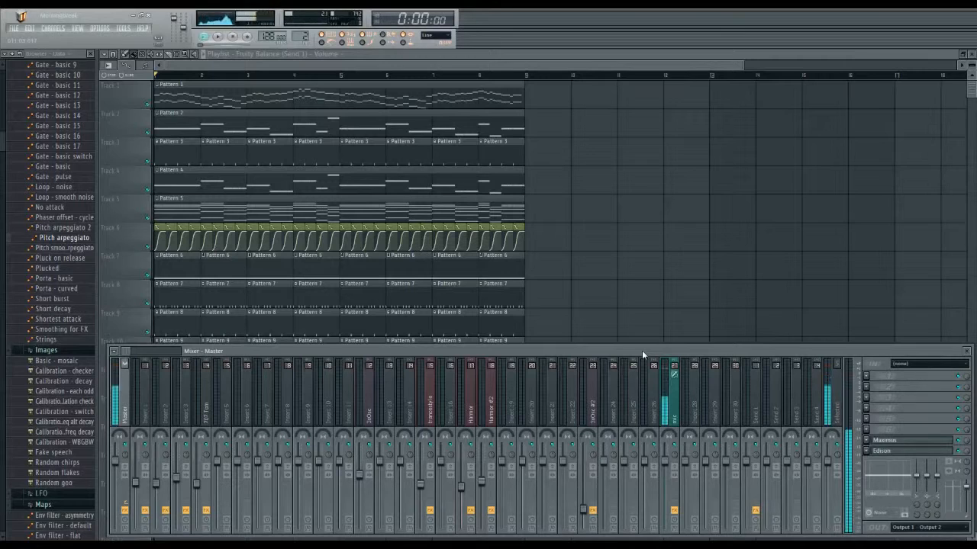
Step: Play the full arrangement, and audition only the low band of Maximus on the master before reselecting its master band
key(space)
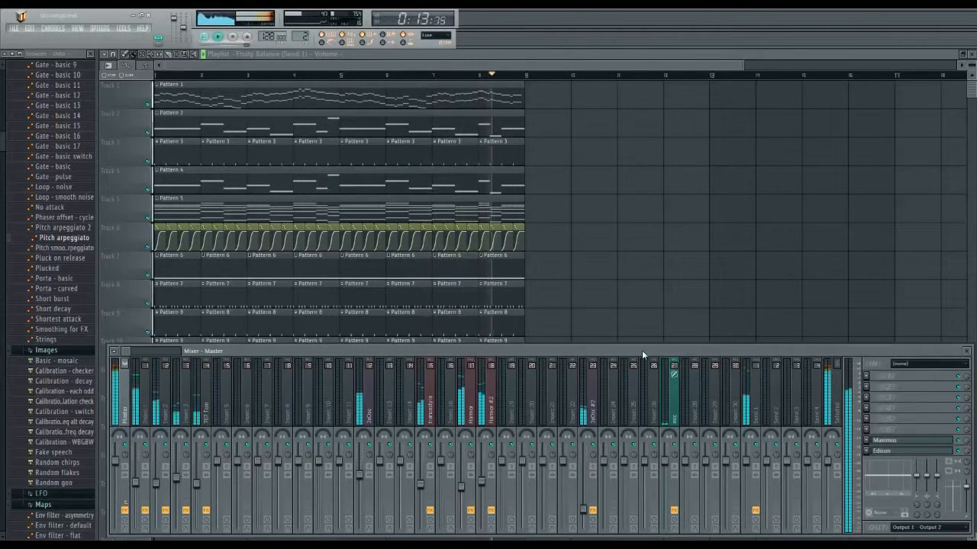
key(space)
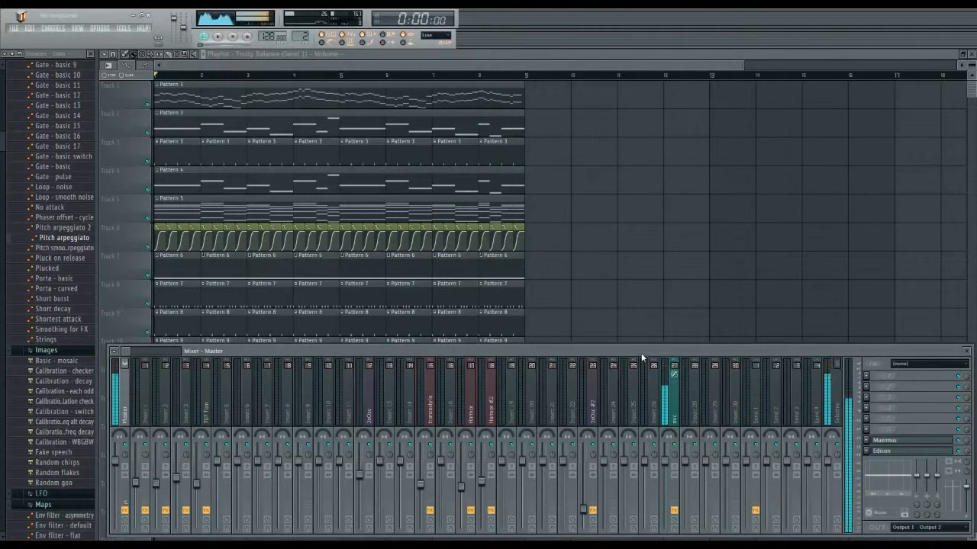
click(908, 443)
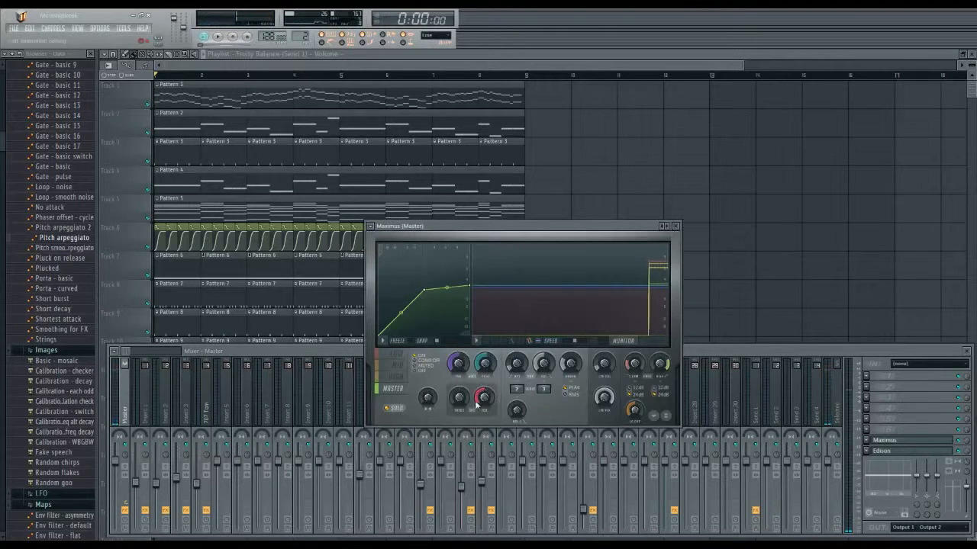
key(space)
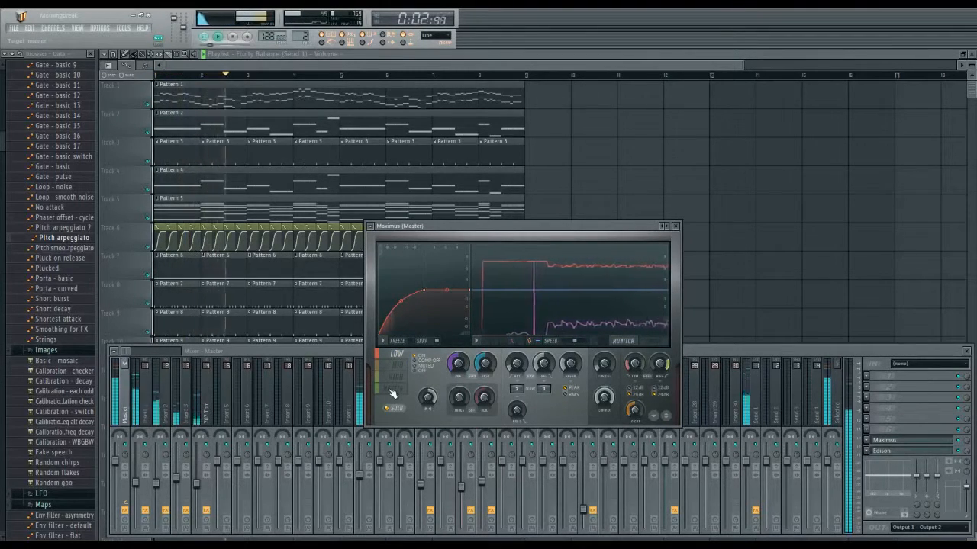
key(space)
click(393, 389)
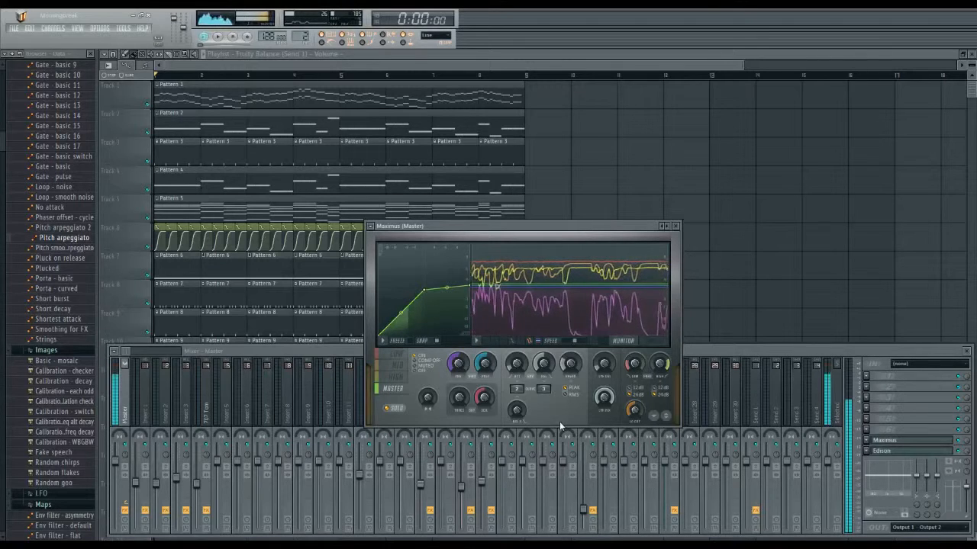
Step: Audition only the mid band of Maximus during playback, and return to its master band
click(398, 365)
key(space)
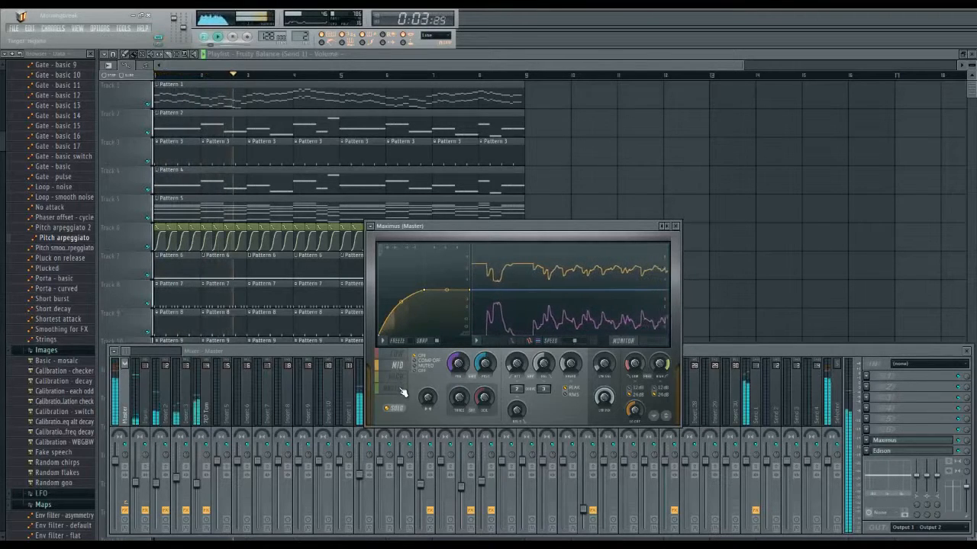
click(397, 389)
key(space)
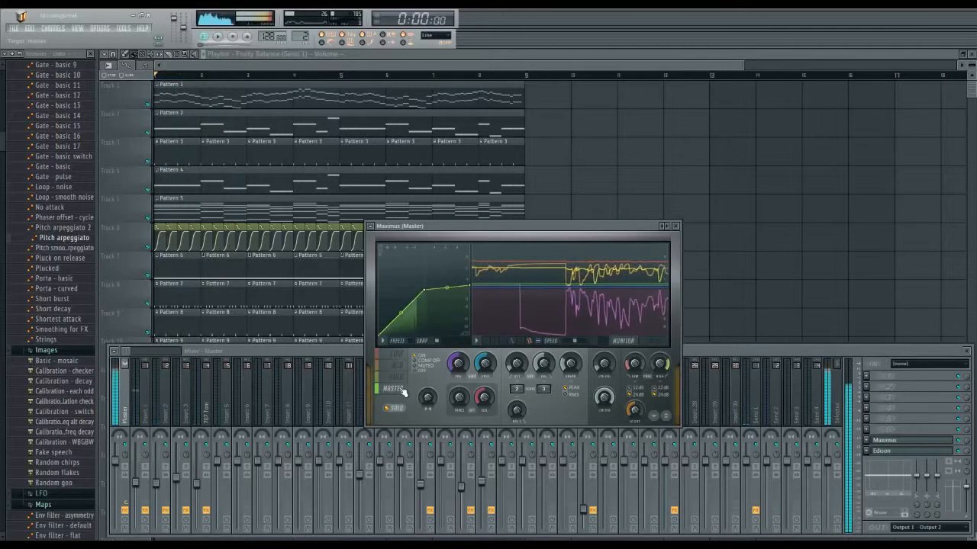
Step: Audition only the high band of Maximus on the master during playback, and bring the mixer back to the front
click(694, 357)
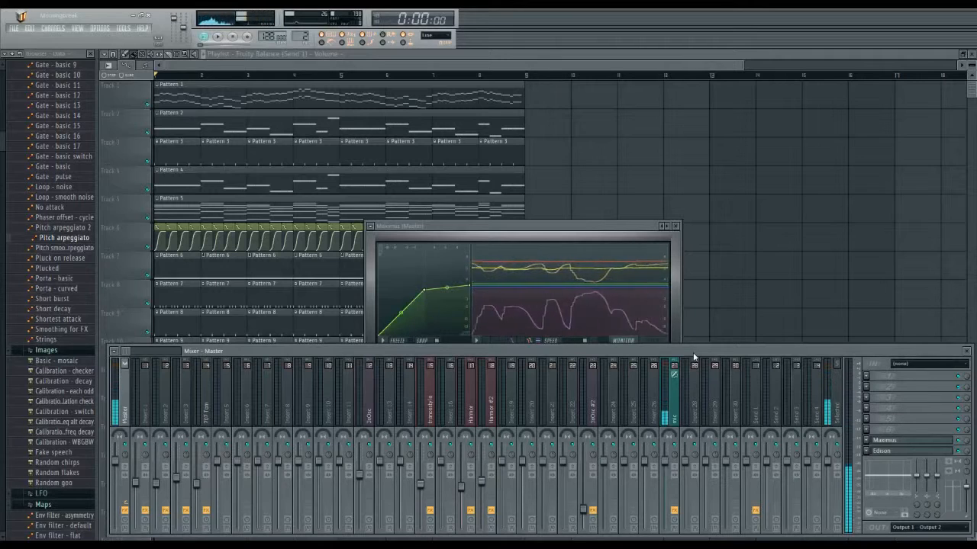
click(522, 234)
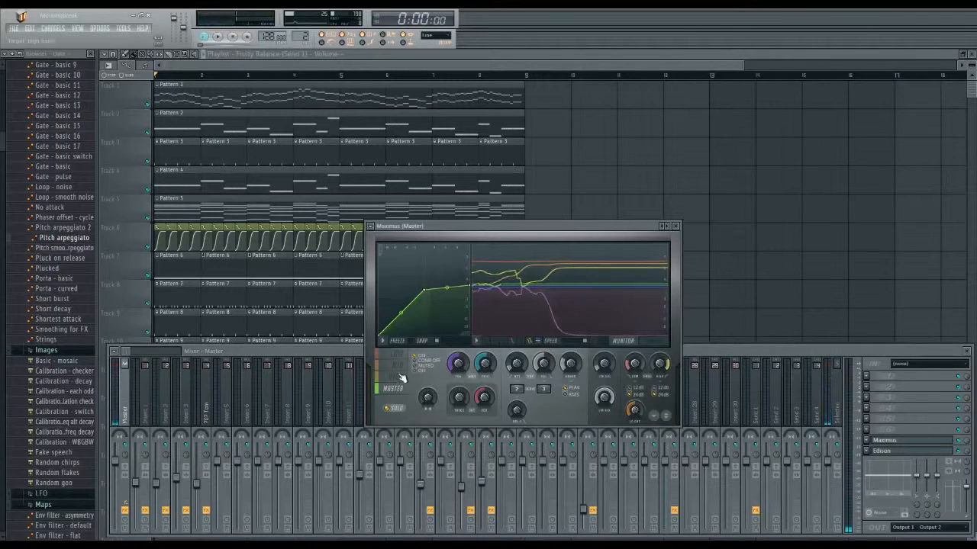
key(space)
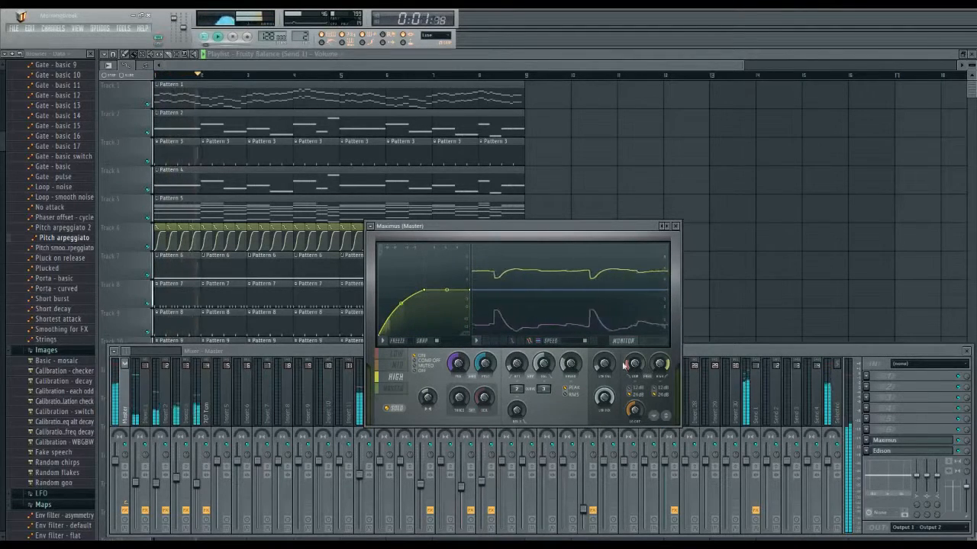
click(729, 351)
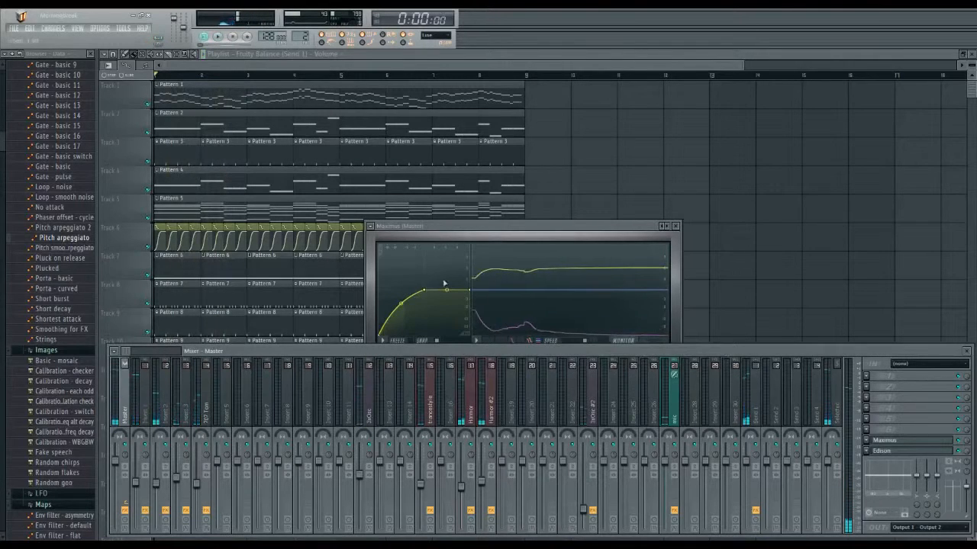
key(space)
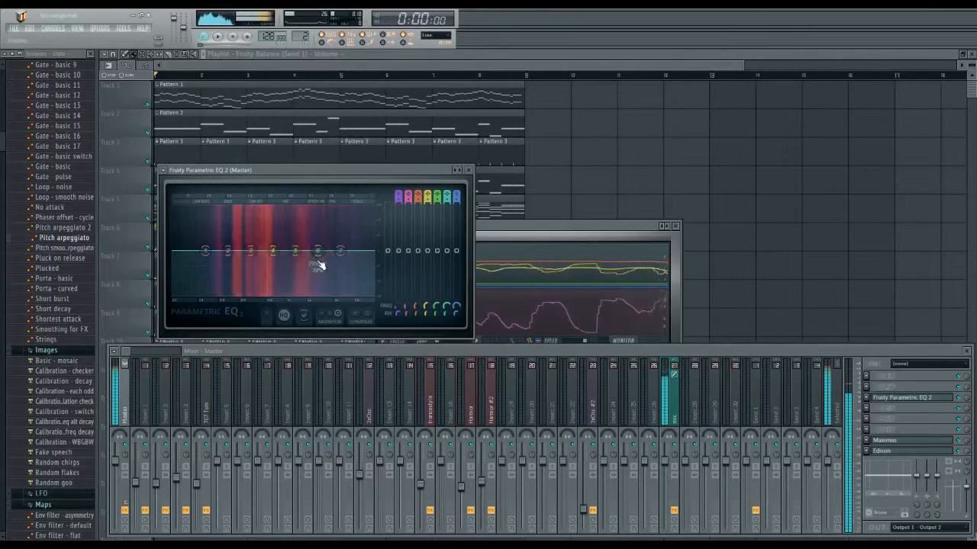
Step: Try boosting band 6 at about 3450 Hz in a Fruity Parametric EQ 2 on the master track
key(space)
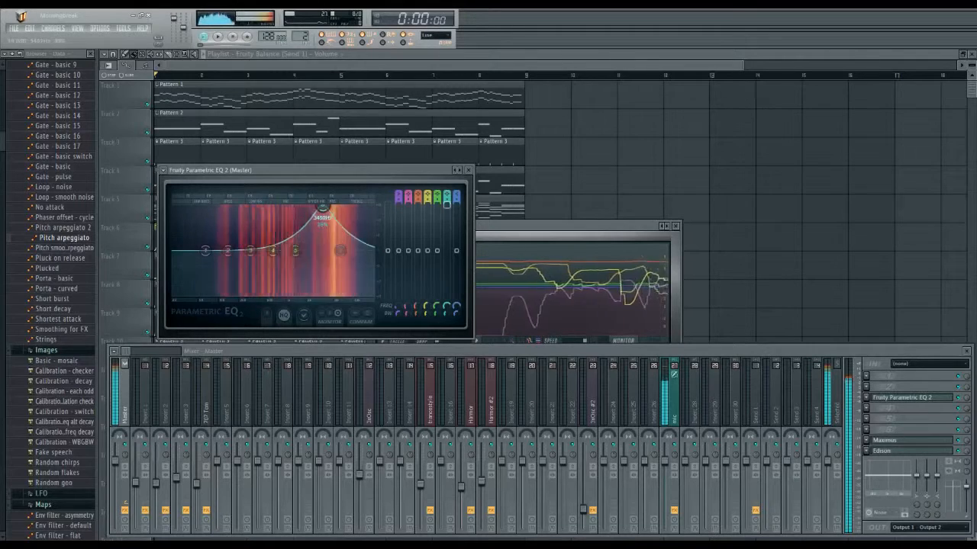
click(529, 231)
click(344, 177)
key(space)
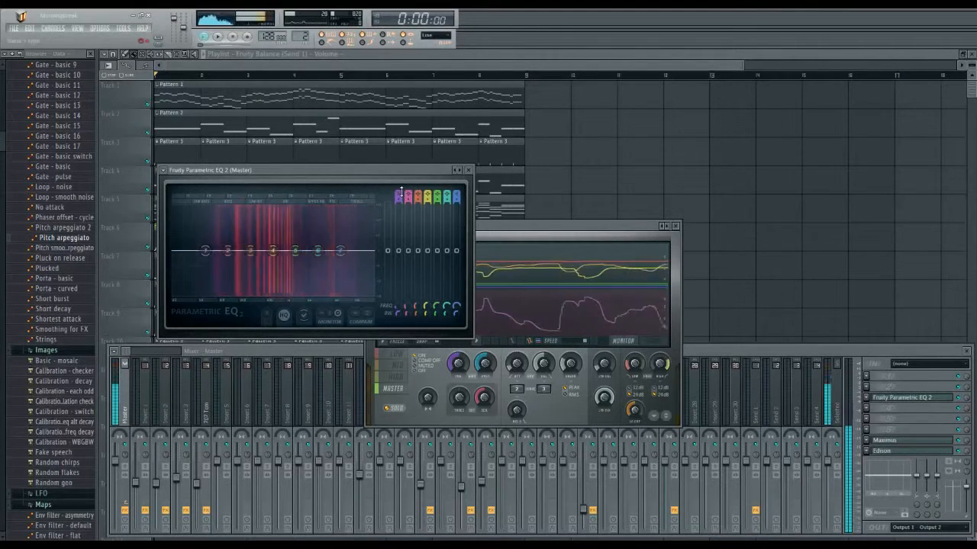
Step: Try a high-pass filter on band 1 of the master's Fruity Parametric EQ 2, shifting its cutoff slightly up and then well down
drag(398, 197, 398, 210)
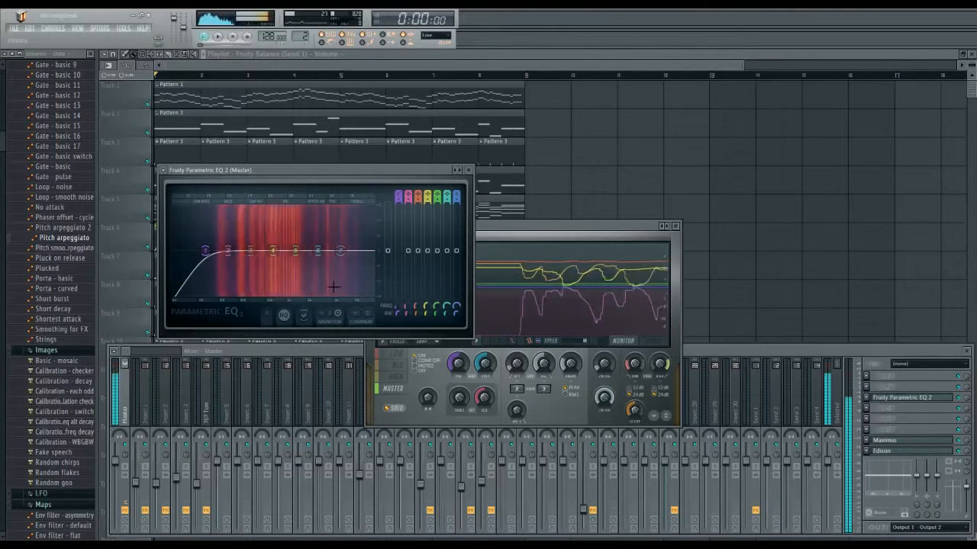
drag(206, 252, 210, 251)
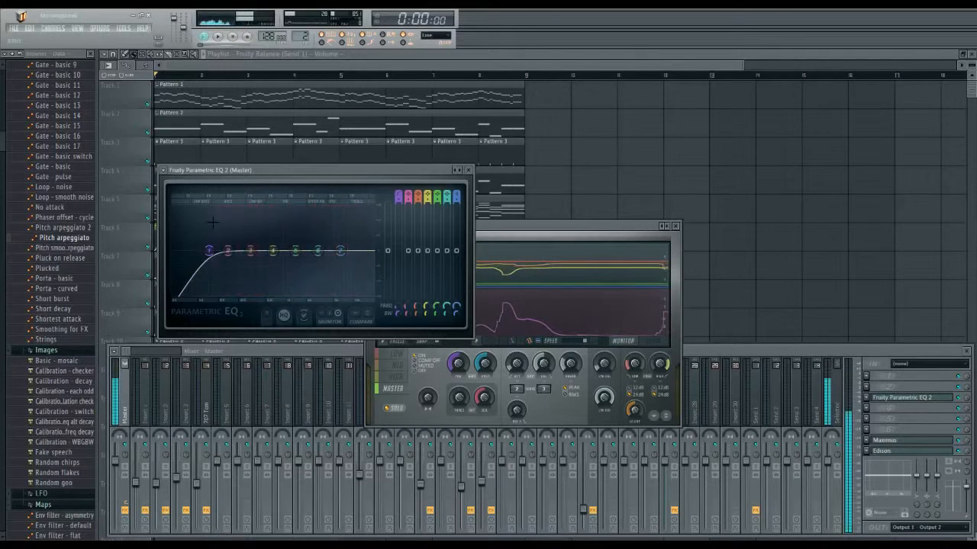
drag(209, 251, 187, 250)
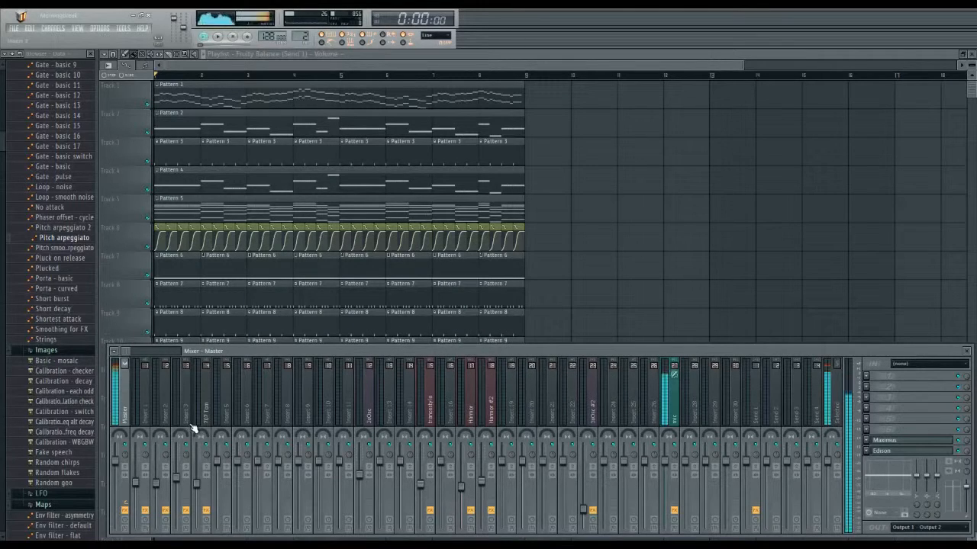
Step: Select the 3xOsc mixer track and play the start of the song to check the individual track levels
click(367, 412)
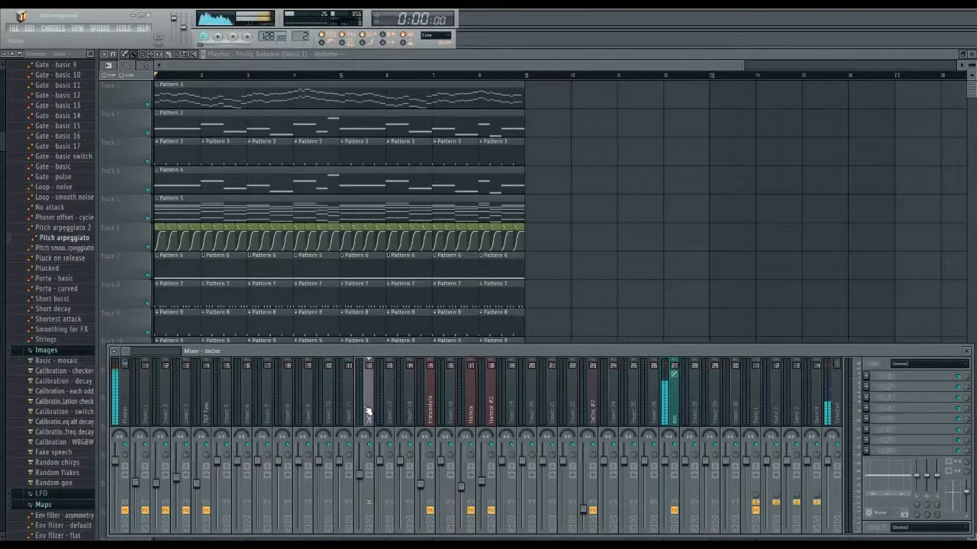
key(space)
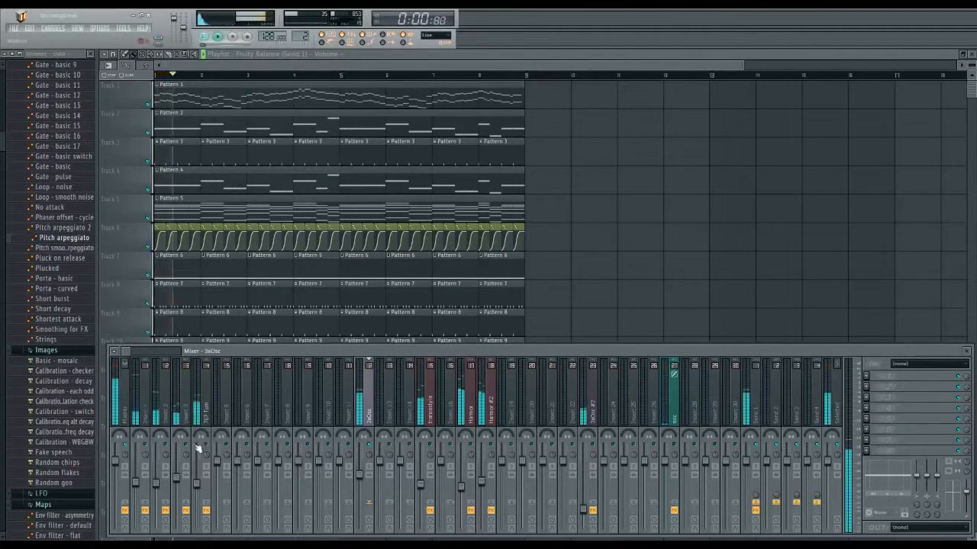
key(space)
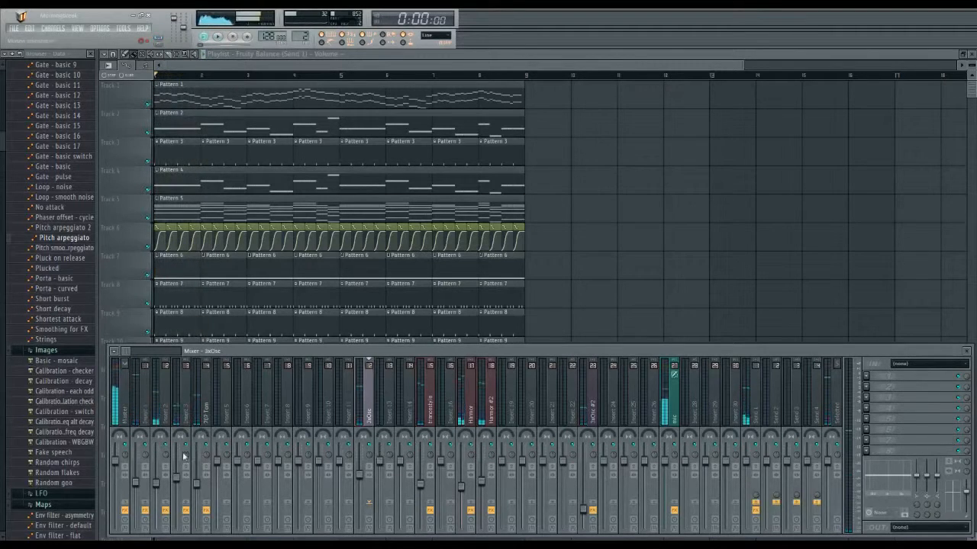
key(space)
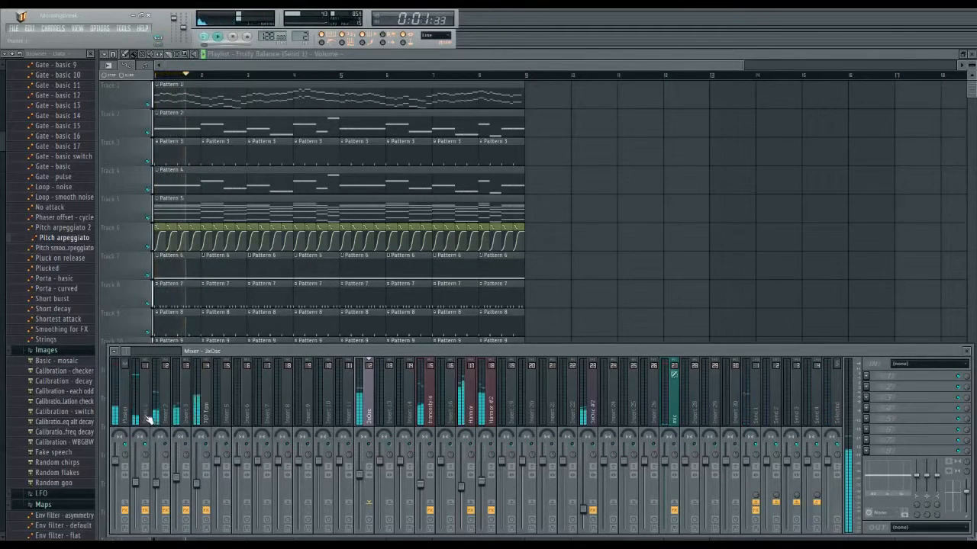
key(space)
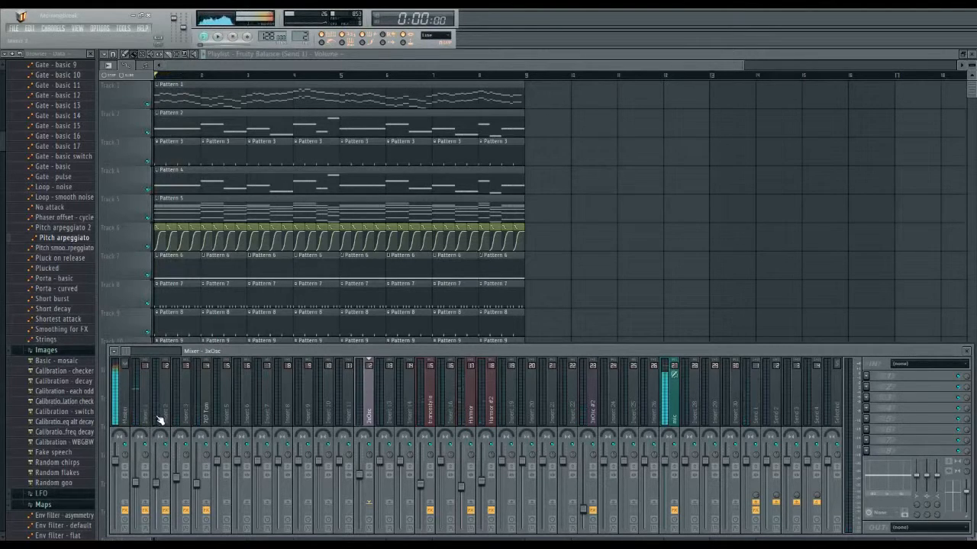
Step: Examine the Fruity Parametric EQ 2 curve on the Insert 1 track during playback, and close the equalizer
click(149, 422)
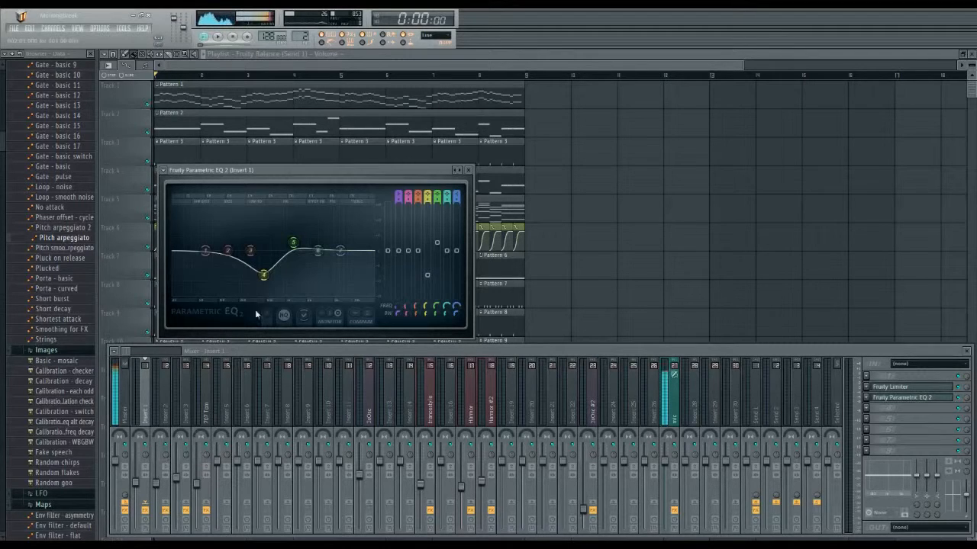
key(space)
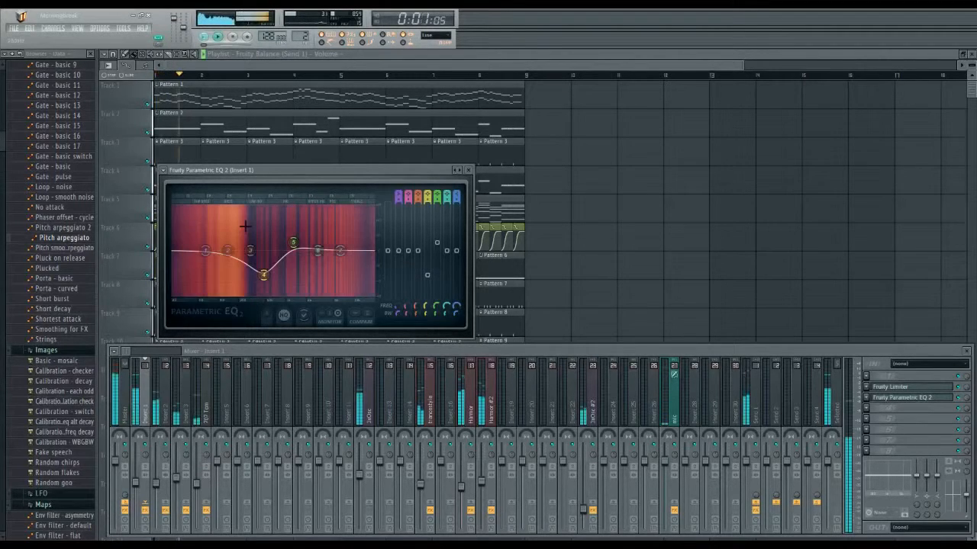
key(space)
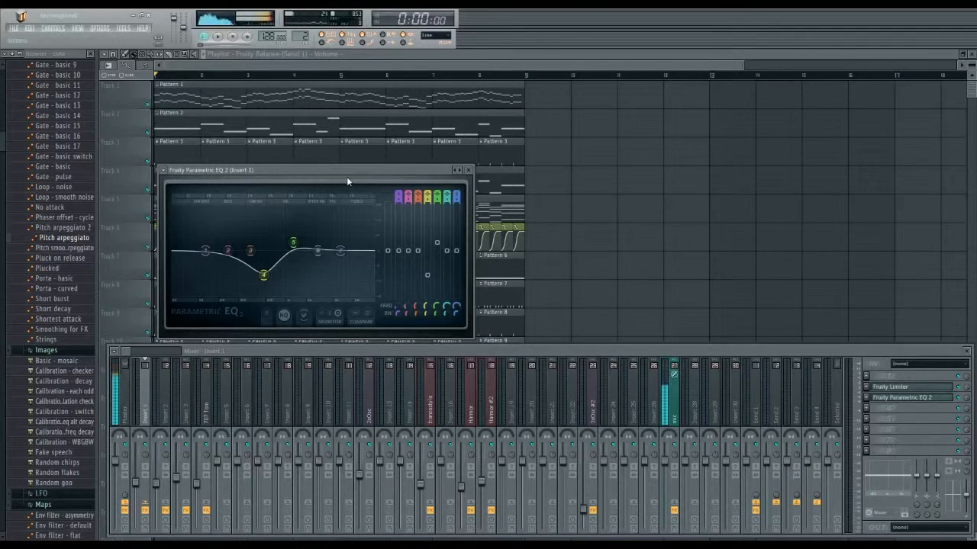
click(468, 169)
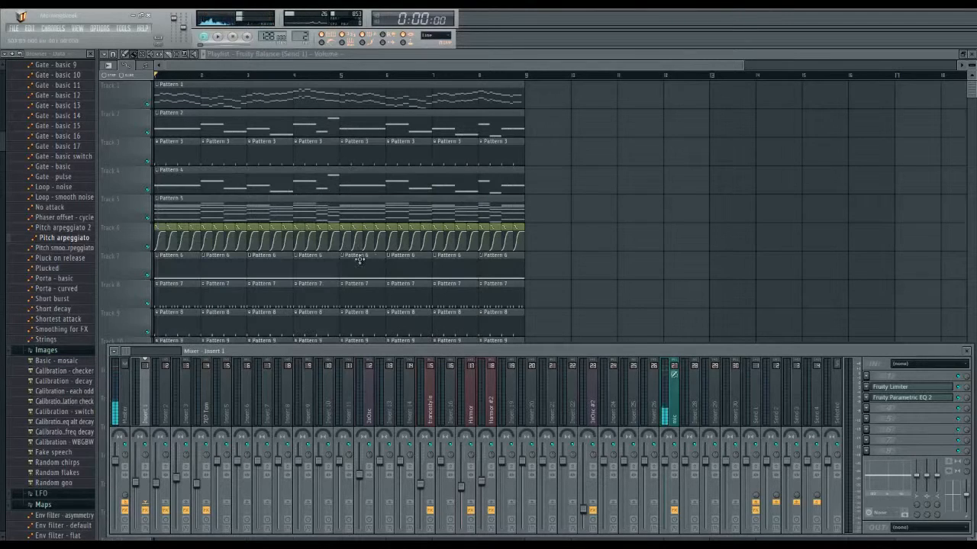
Step: Play the song and examine the Fruity Parametric EQ 2 curve on the Harmor #2 mixer track
click(492, 418)
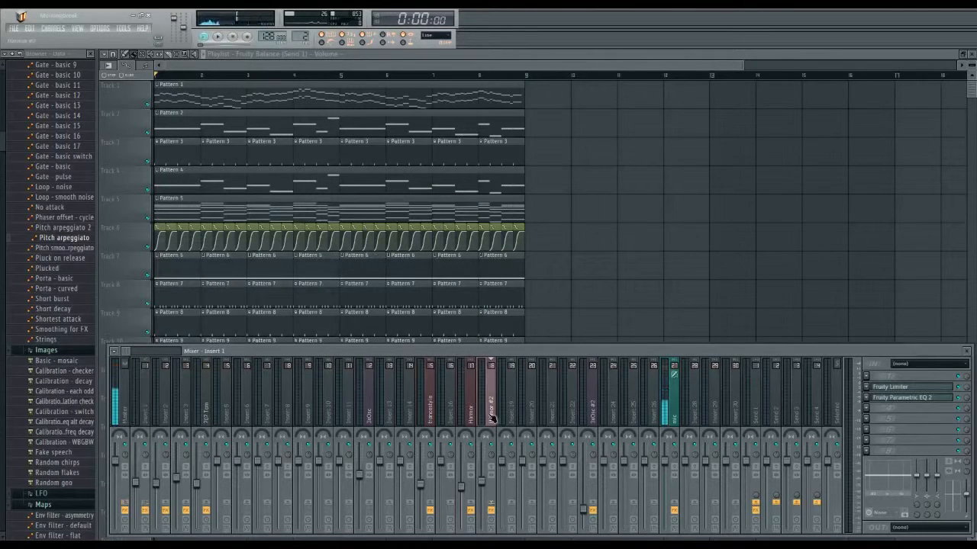
key(space)
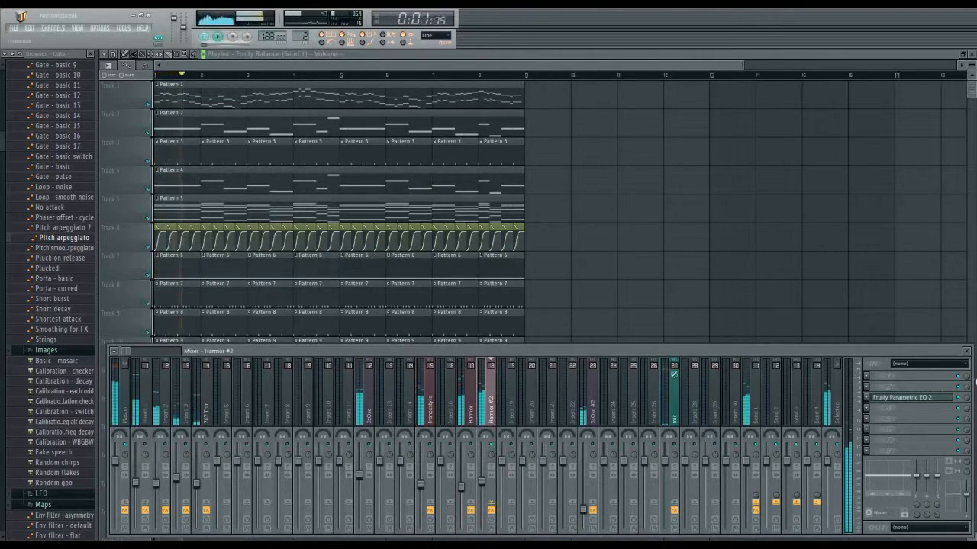
click(925, 400)
key(space)
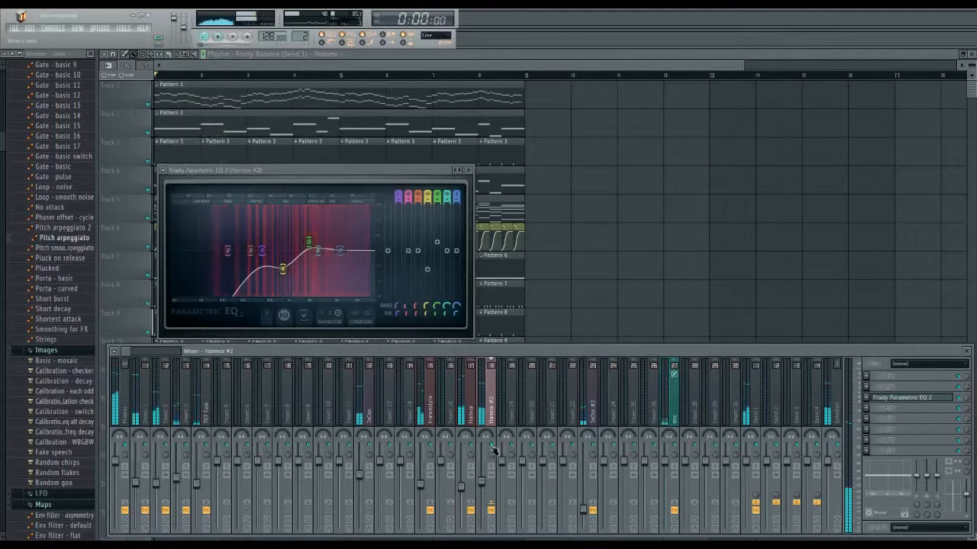
click(343, 178)
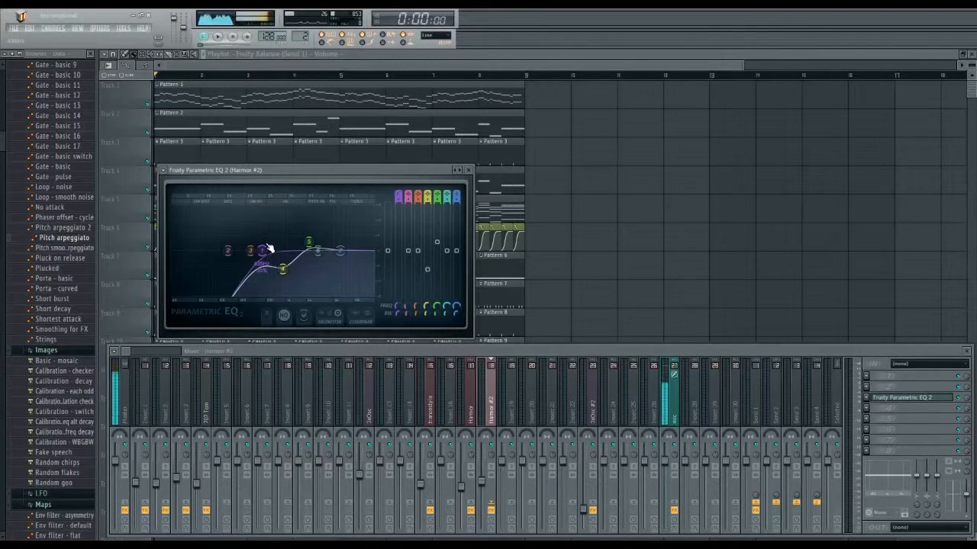
Step: Examine the Fruity Parametric EQ 2 curve on the trancestyle mixer track during playback, and stop the song
click(421, 442)
key(space)
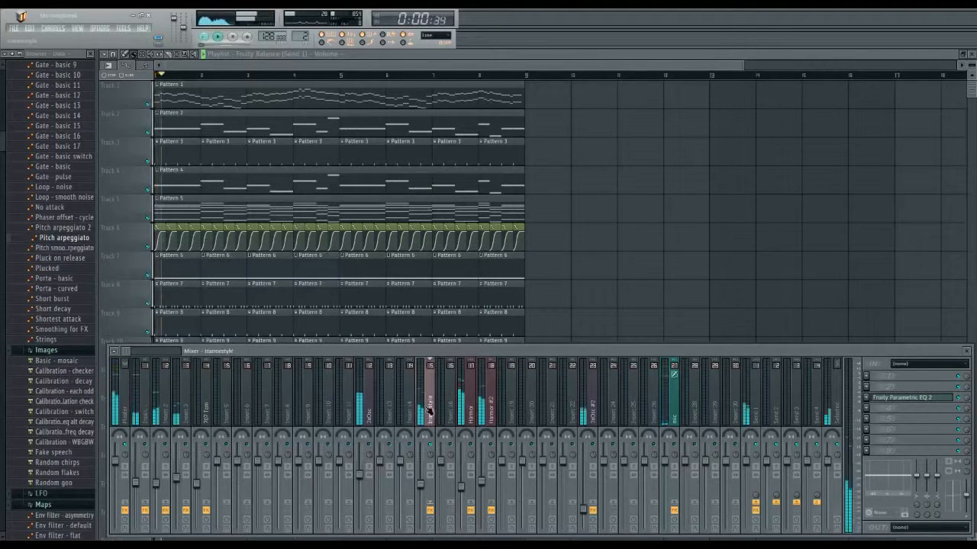
click(954, 399)
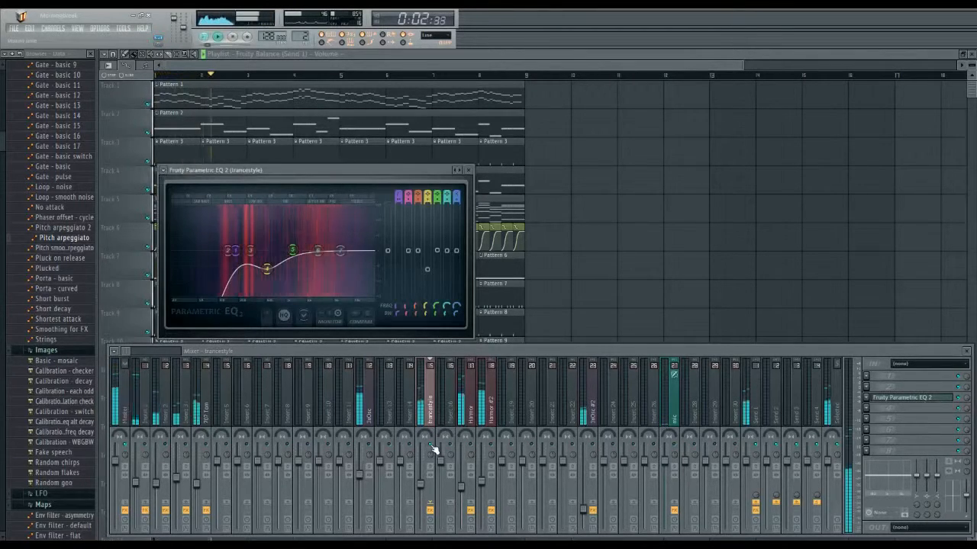
key(space)
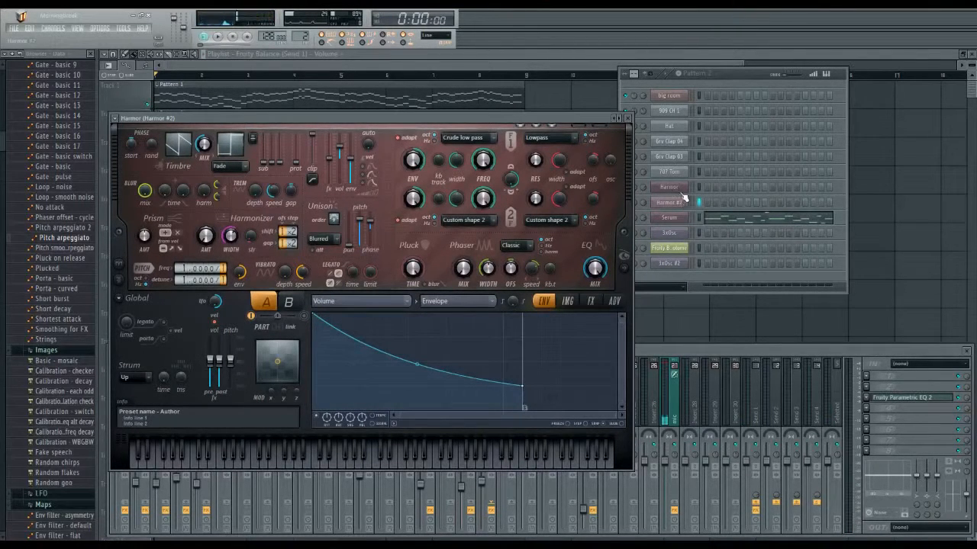
Step: Compare the synth settings of the Harmor and Harmor #2 channels, and close the instrument window
click(681, 190)
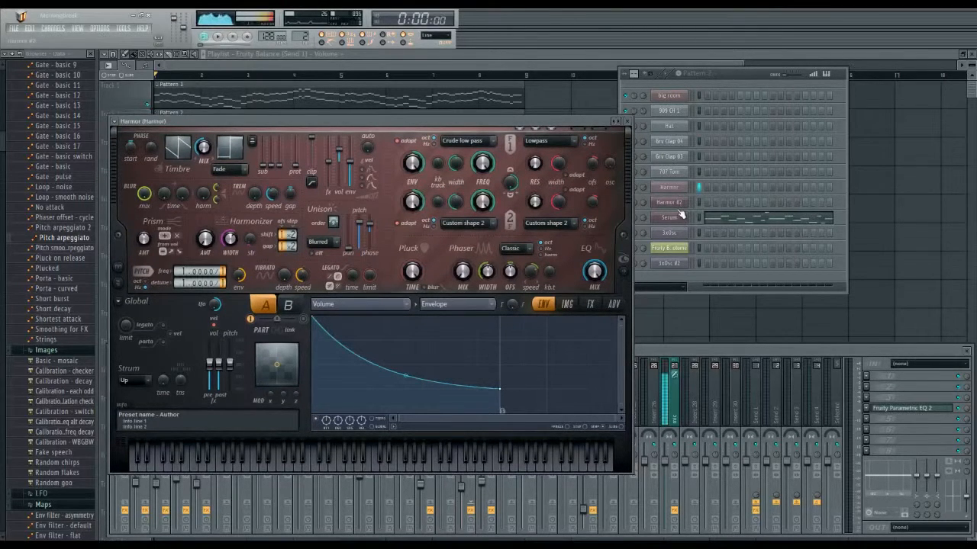
click(681, 201)
click(682, 201)
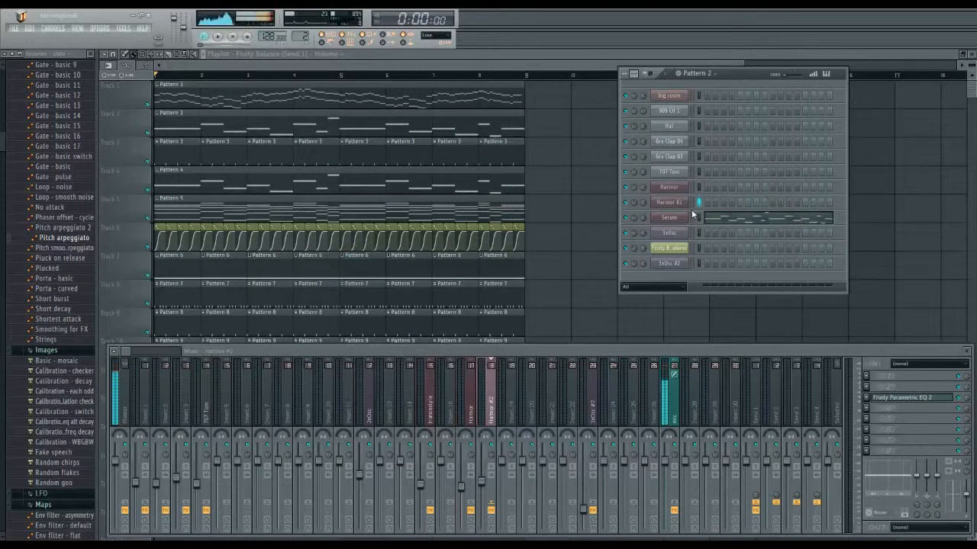
Step: Compare the Fruity Parametric EQ 2 curves of the Harmor and Harmor #2 mixer tracks side by side
click(903, 398)
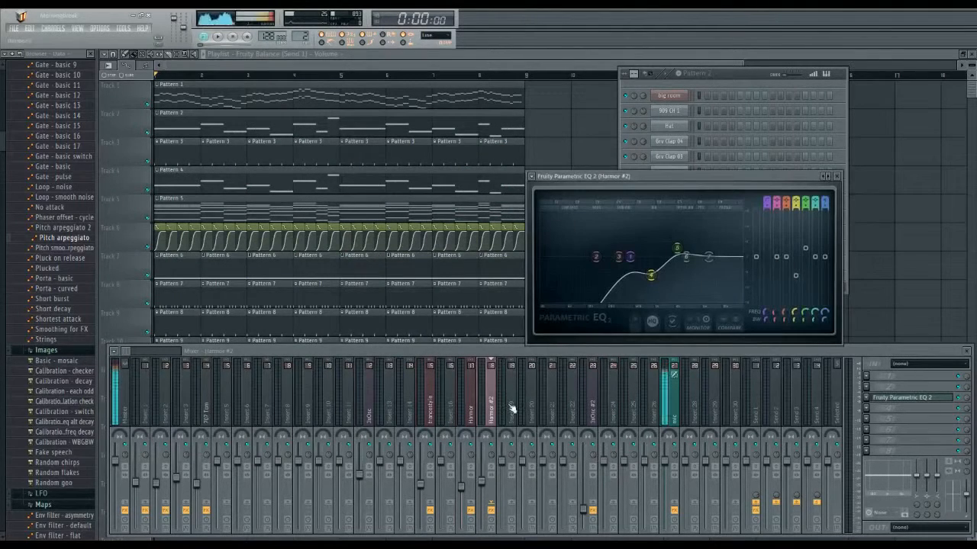
click(471, 412)
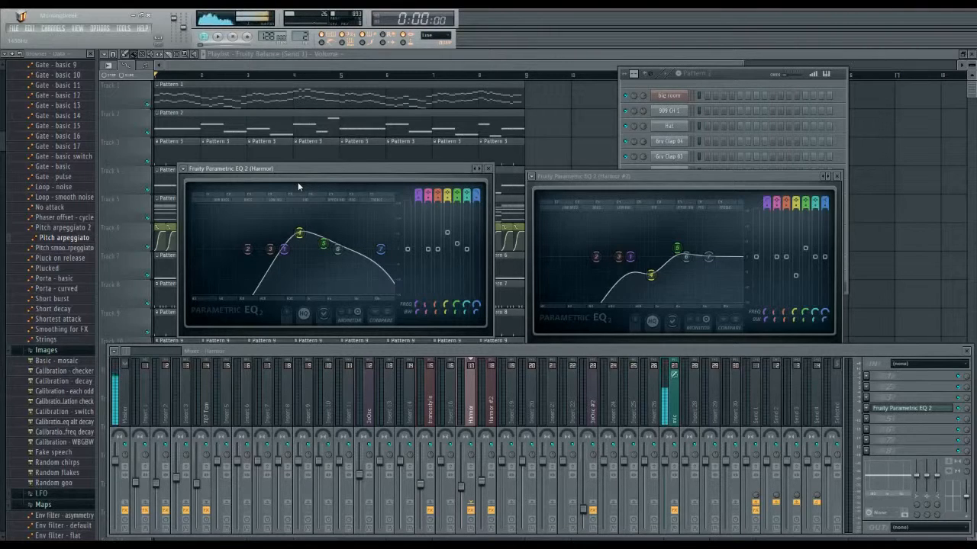
click(723, 191)
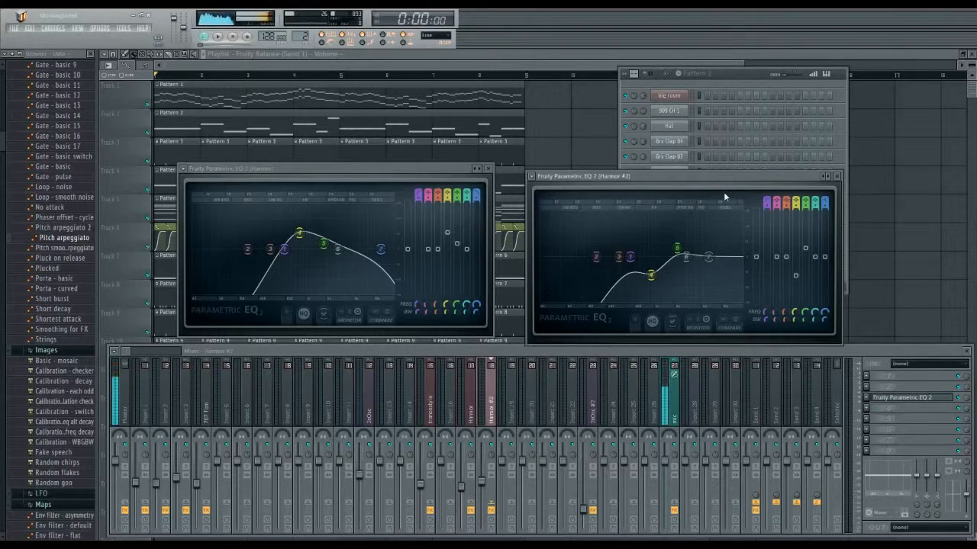
Step: Extend the playlist arrangement to 16 bars with Pattern 1 starting at bar 9, and play it from bar 7
click(462, 93)
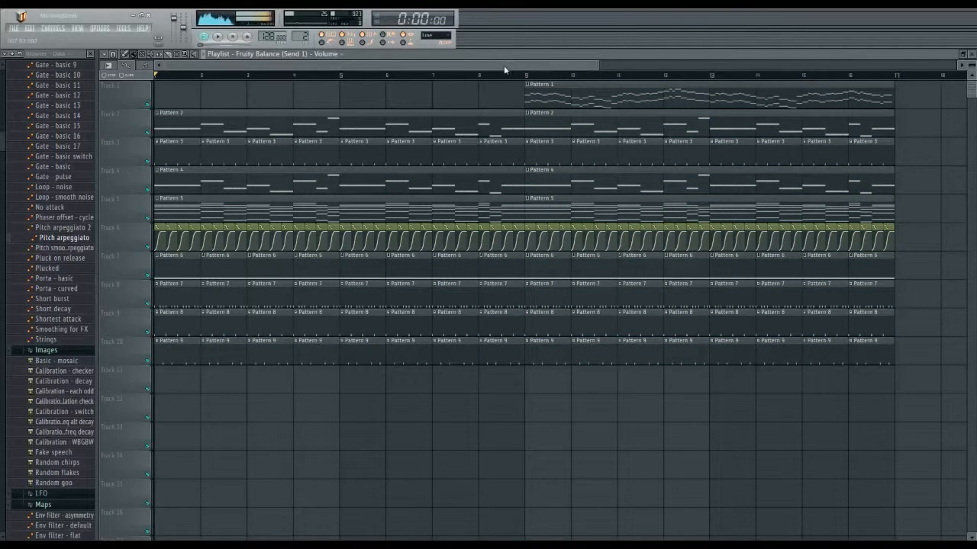
click(433, 75)
key(space)
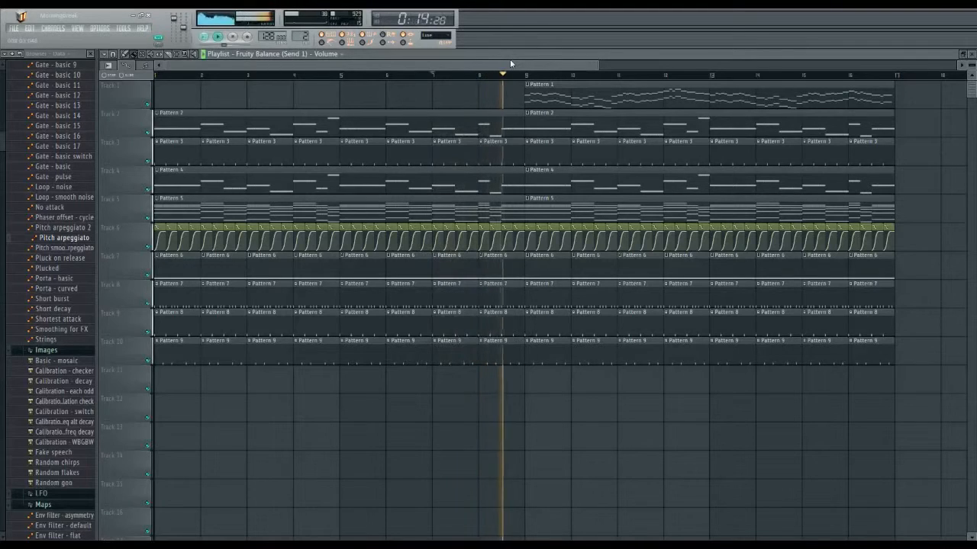
key(space)
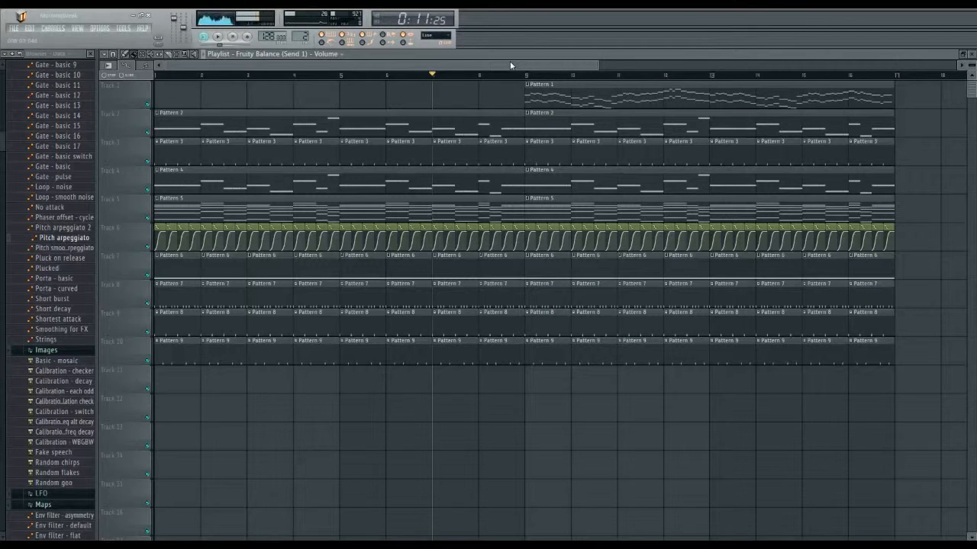
Step: Create an automation clip for the band 4 level of Harmor #2's Fruity Parametric EQ 2 on playlist track 11
key(F9)
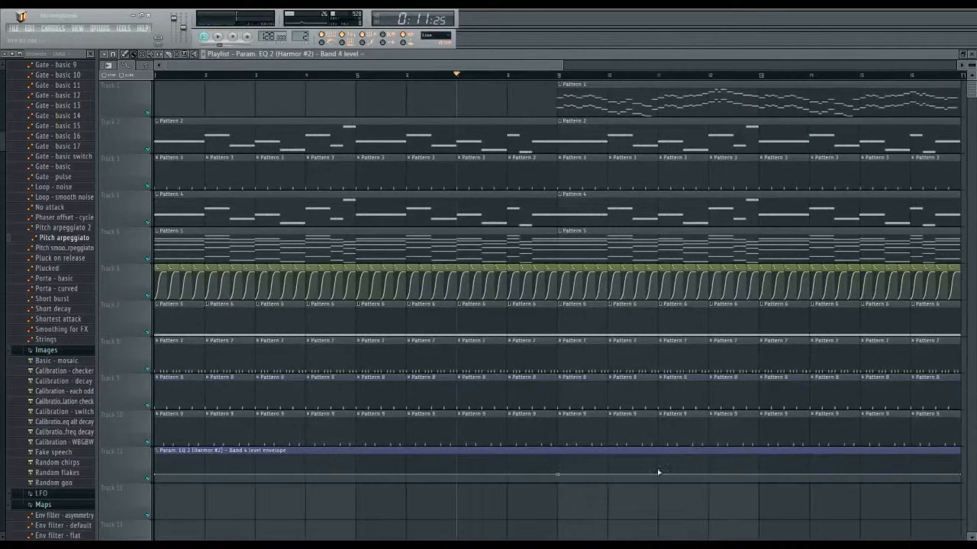
key(Tab)
key(Tab)
key(Tab)
key(Tab)
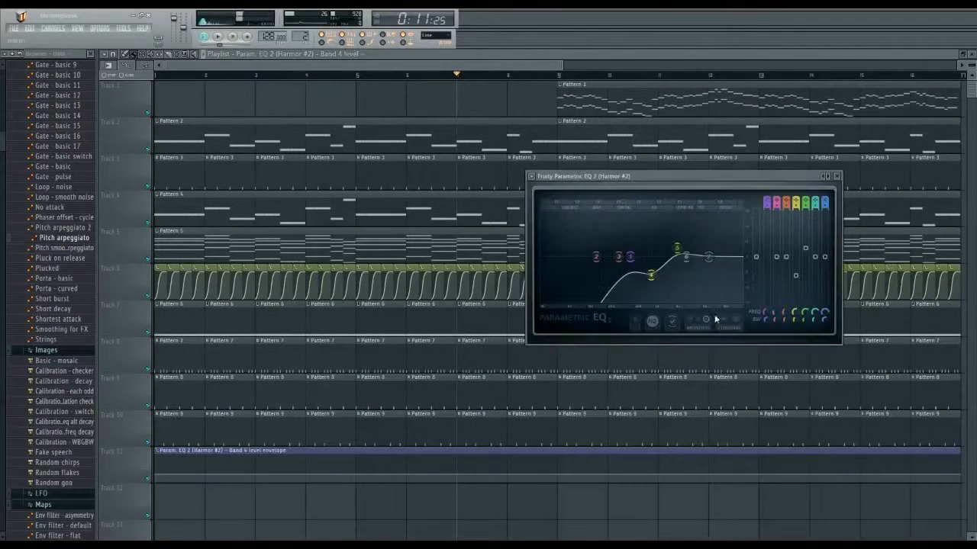
click(799, 280)
click(613, 61)
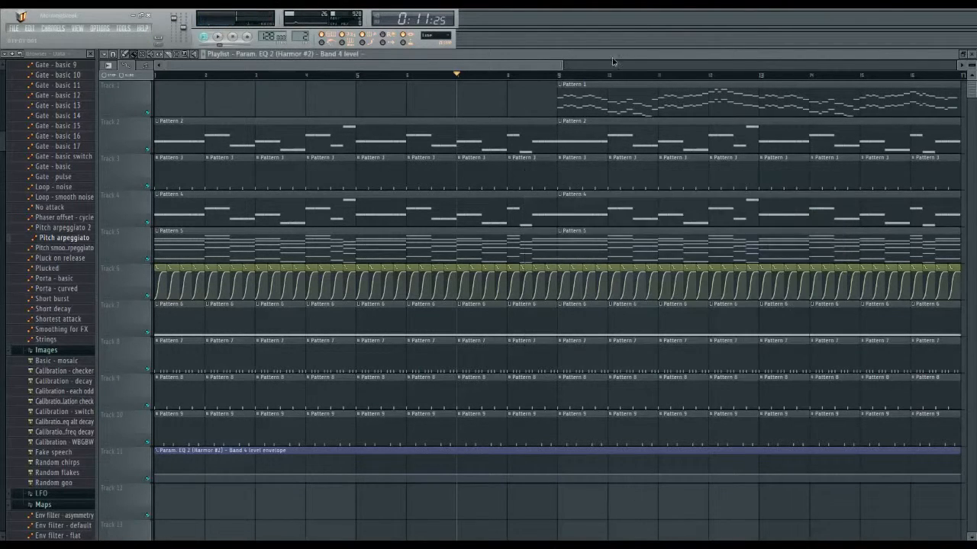
Step: Raise the start of the Harmor #2 band 4 level envelope to the top and set a lower point at bar 9
double_click(516, 451)
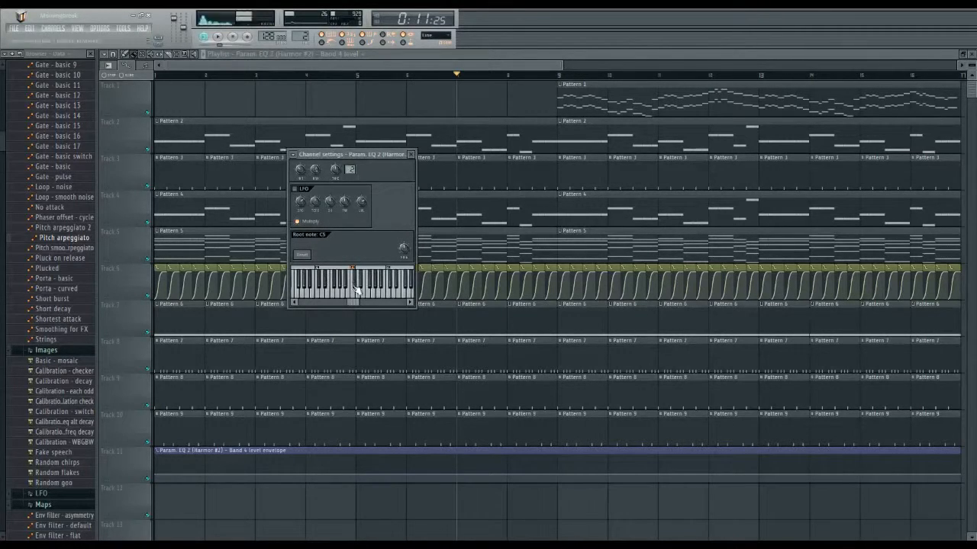
key(Escape)
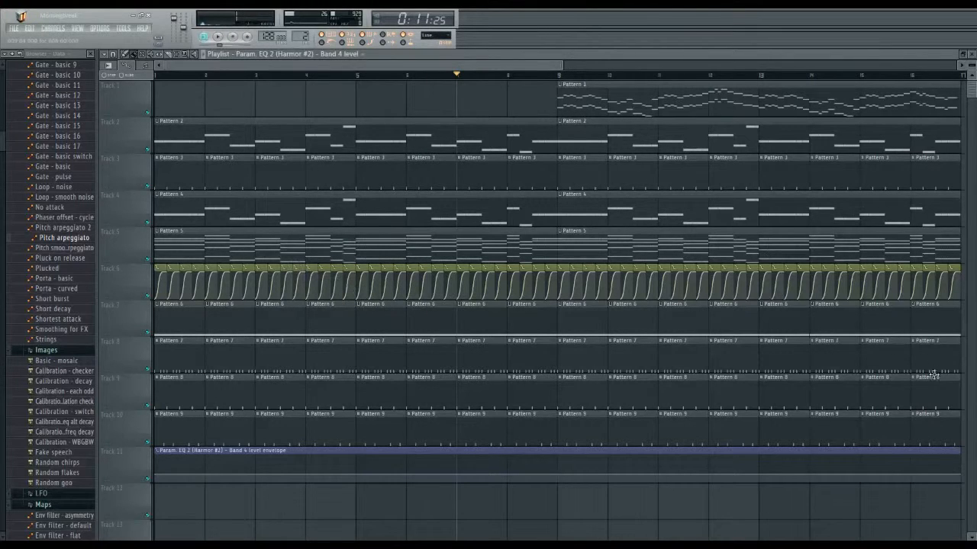
drag(561, 64, 641, 65)
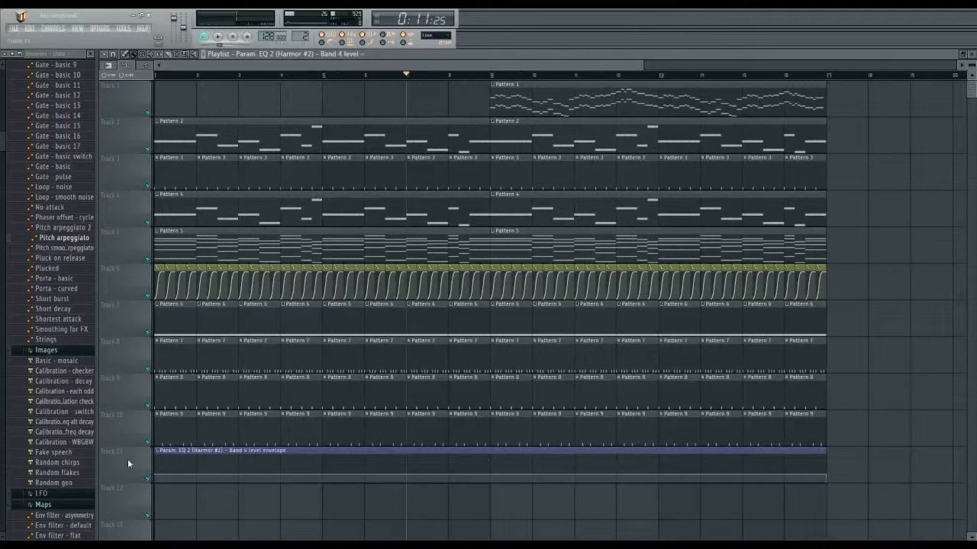
drag(157, 476, 154, 443)
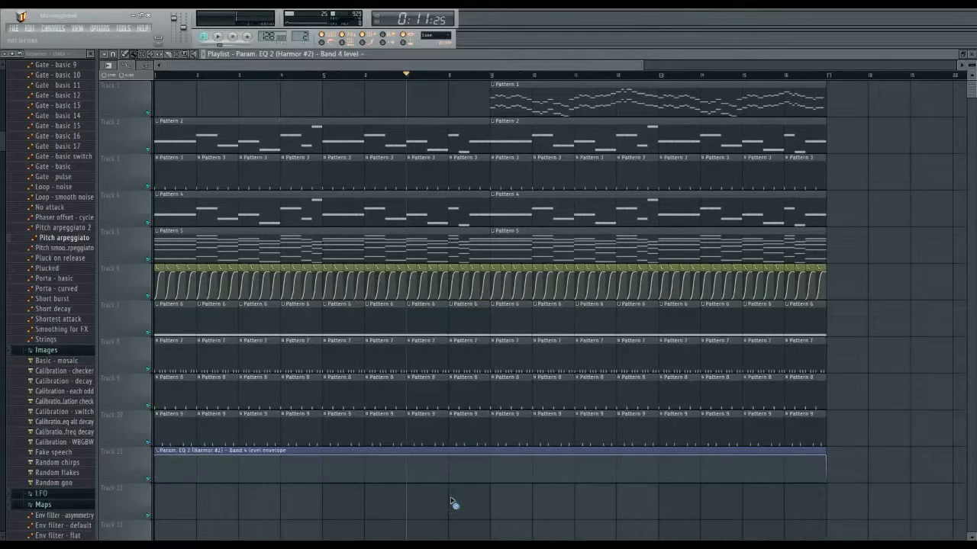
right_click(494, 470)
Step: Play the song and examine the automated band 4 level in the Harmor #2 track's Fruity Parametric EQ 2
key(F9)
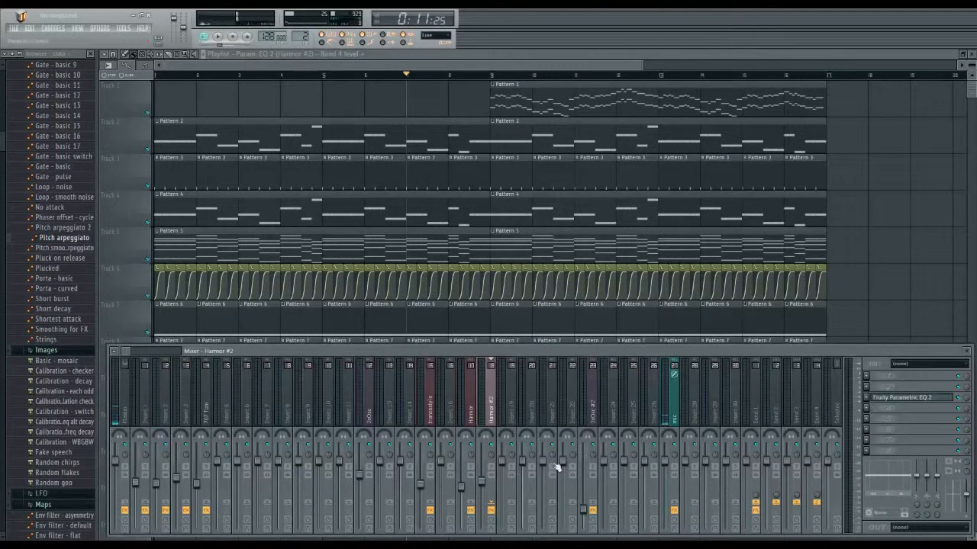
key(space)
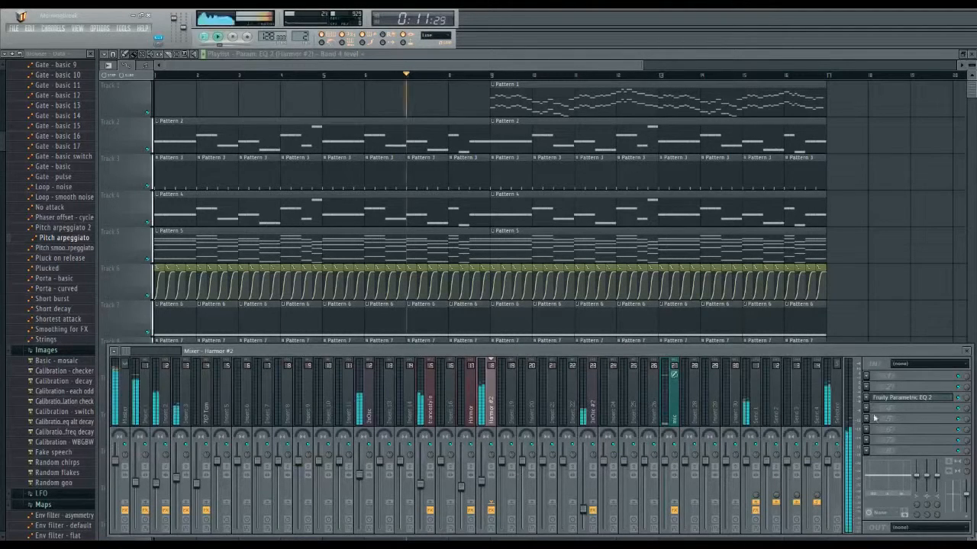
click(924, 399)
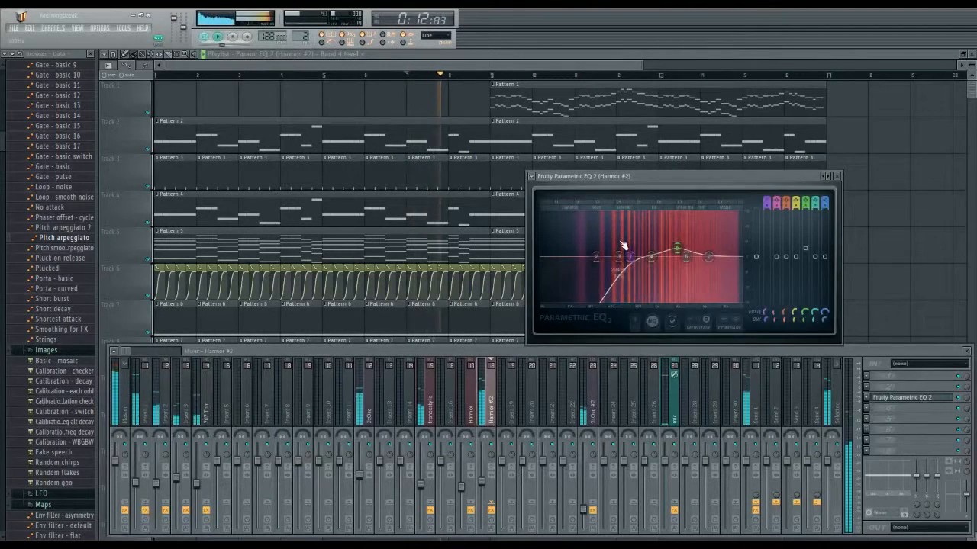
drag(653, 261, 659, 276)
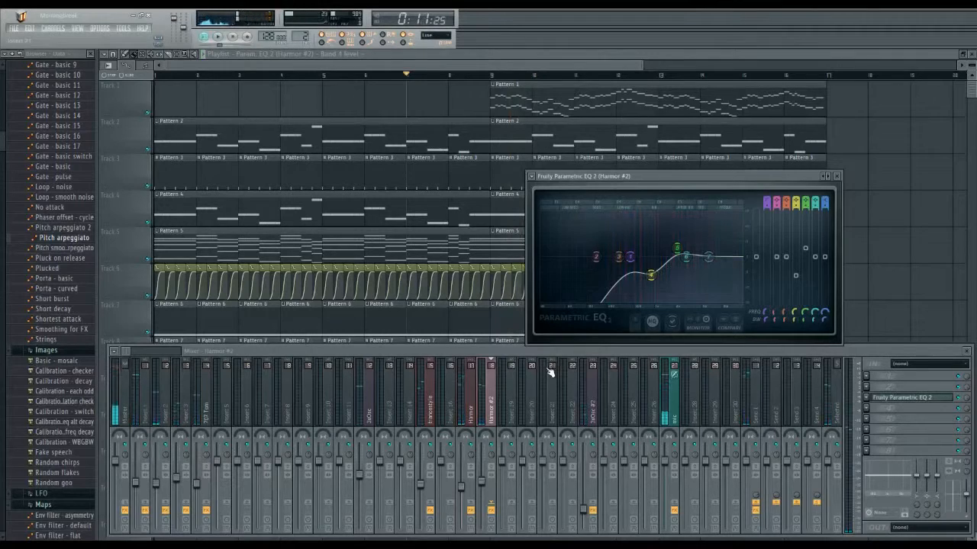
Step: Compare the trancestyle and Harmor #2 equalizer curves during playback, and close both equalizers
click(425, 410)
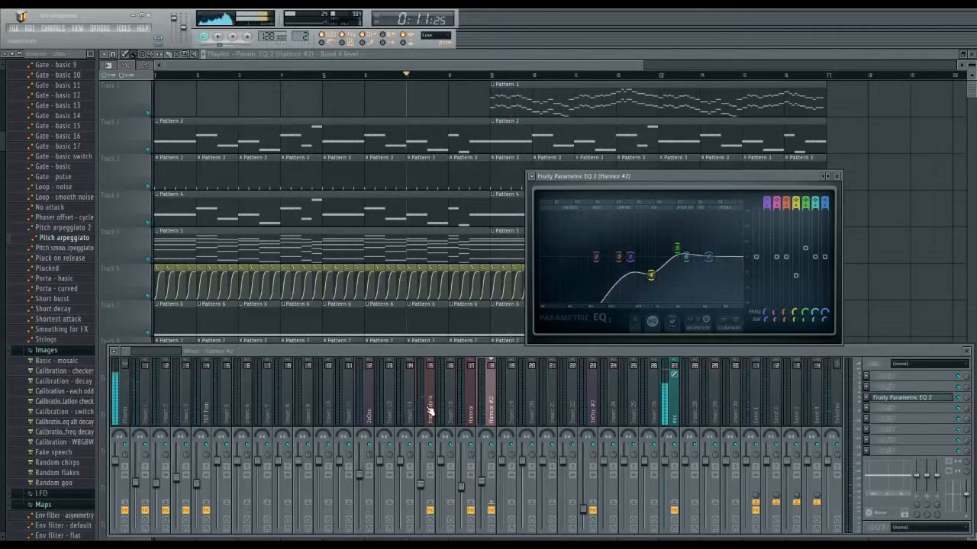
click(908, 398)
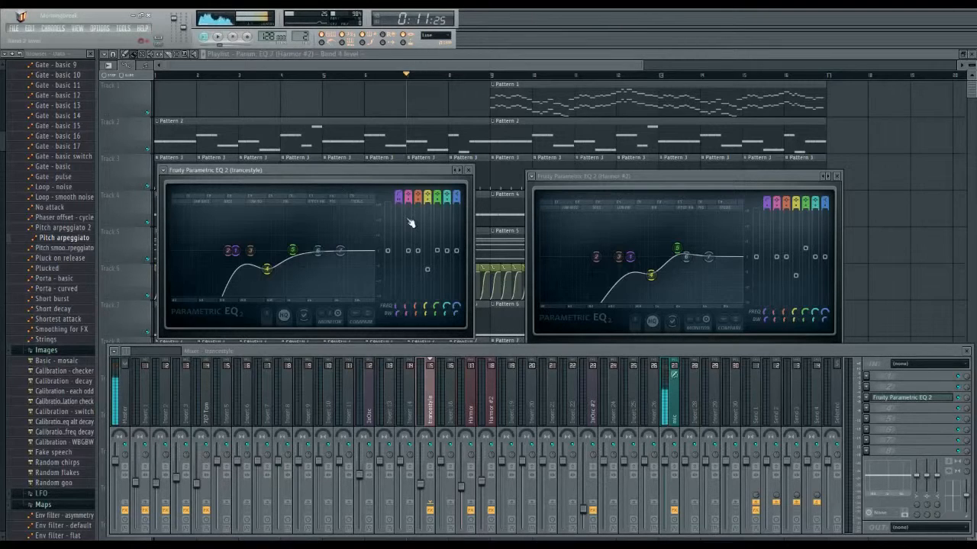
mouse_move(709, 252)
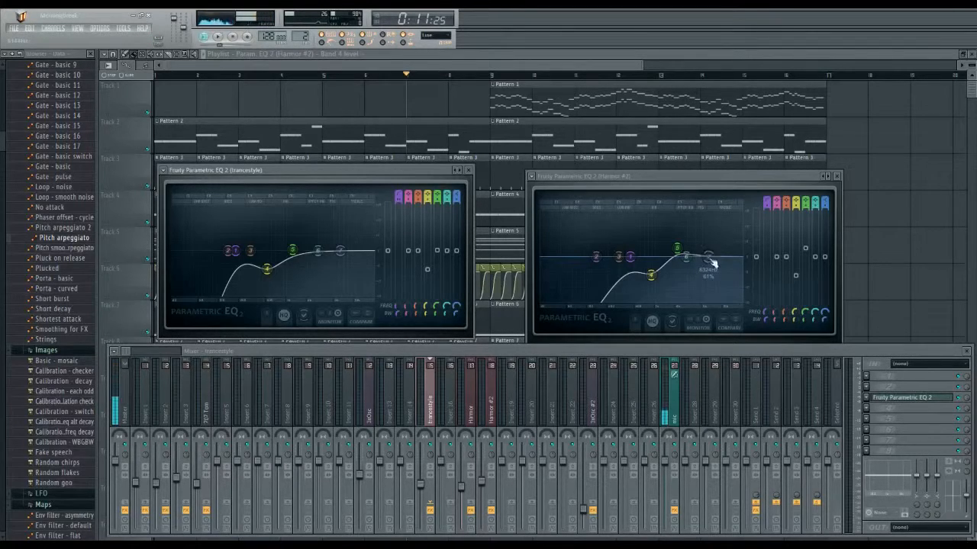
key(space)
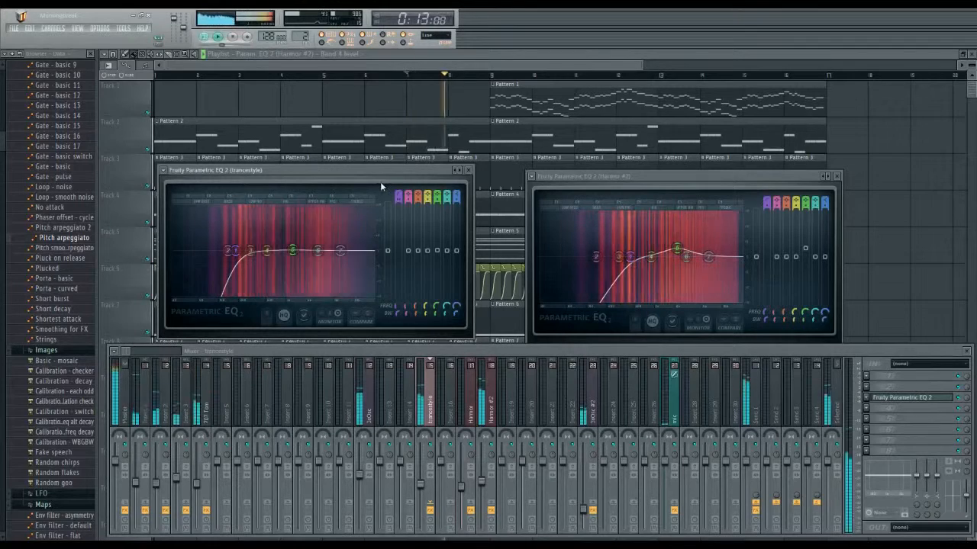
key(Escape)
click(611, 184)
key(Escape)
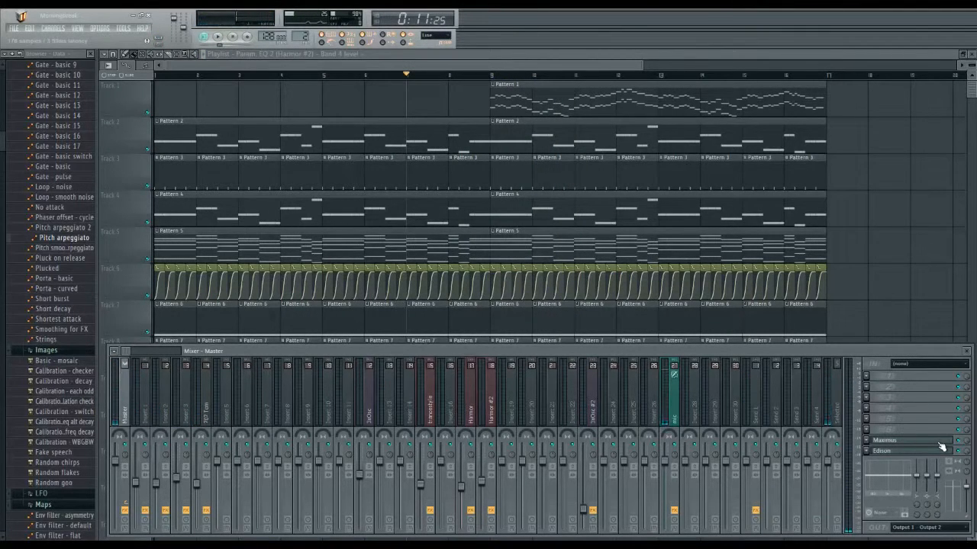
Step: Examine Maximus on the Master track while the song plays, and stop playback
click(940, 443)
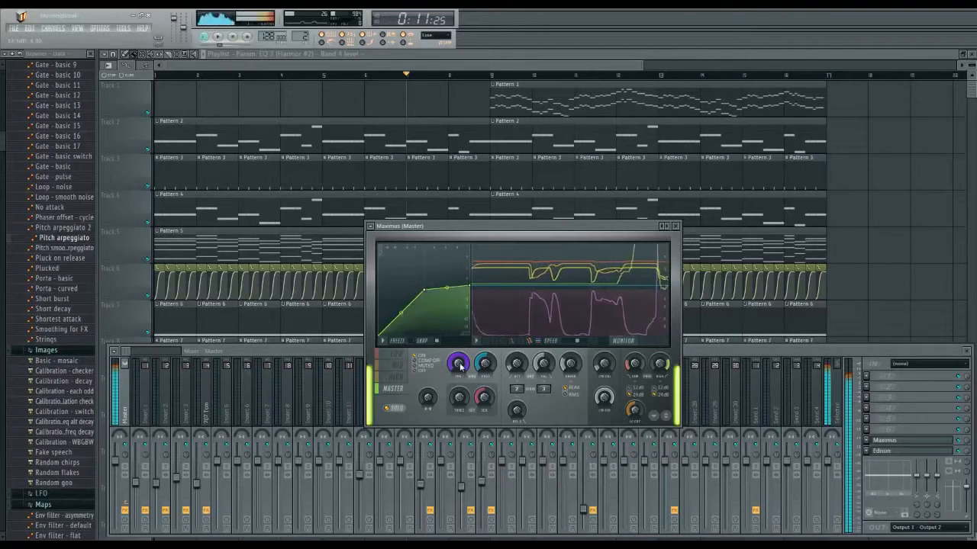
key(space)
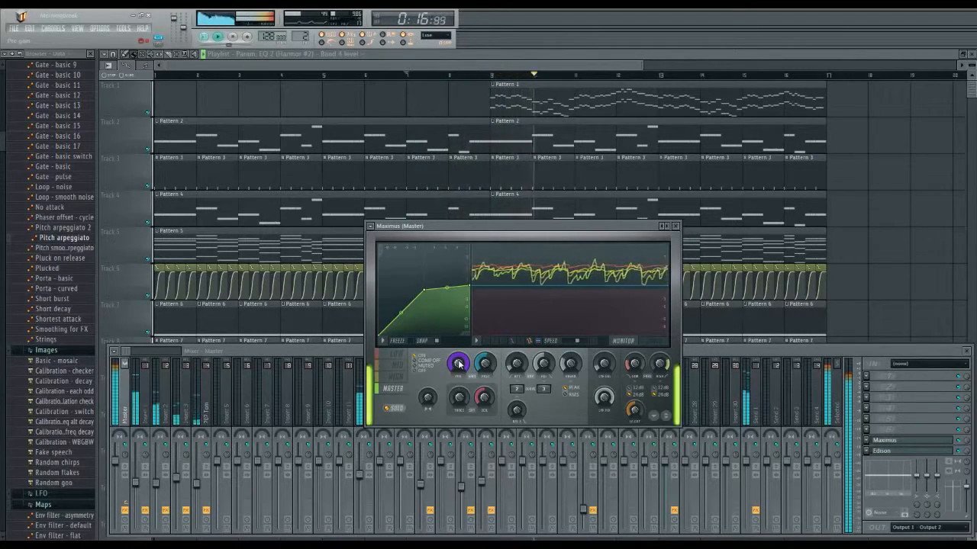
key(space)
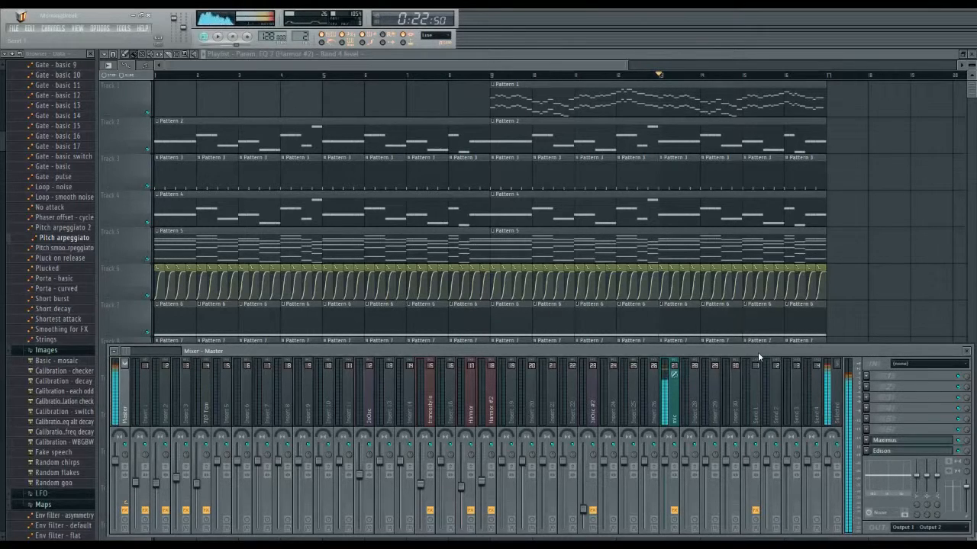
key(space)
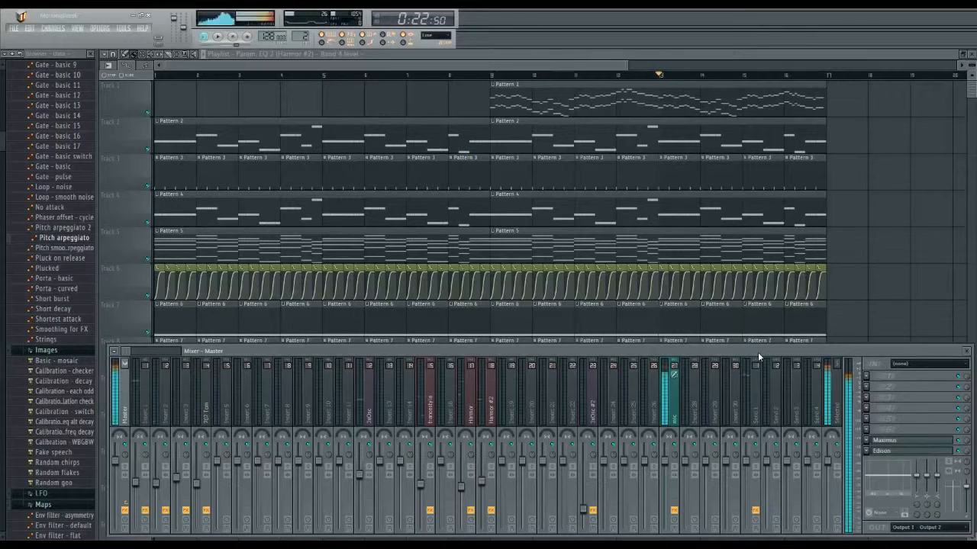